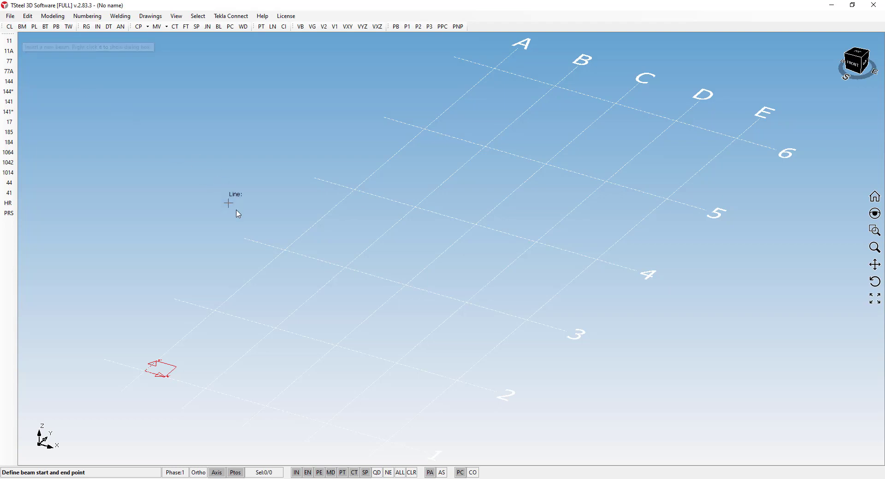
Insert a beam along grid line 3 from grid A to grid B
left_click(285, 251)
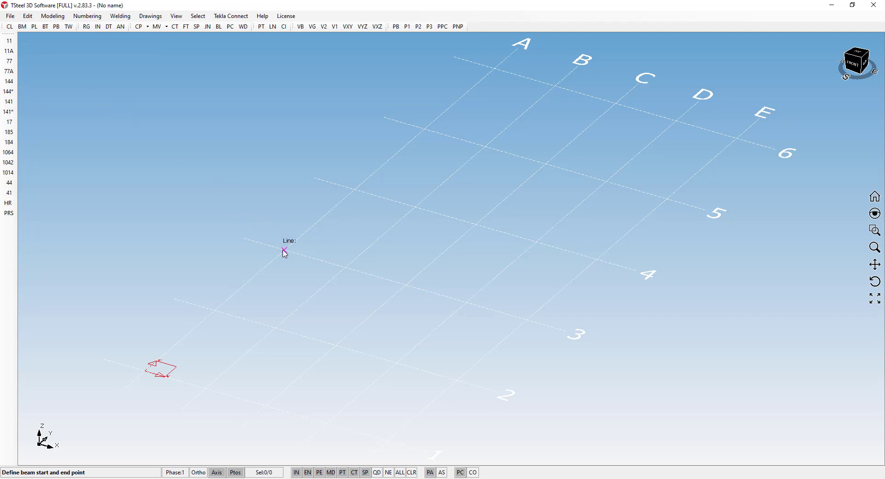
left_click(346, 269)
scroll(290, 270, "up", 5)
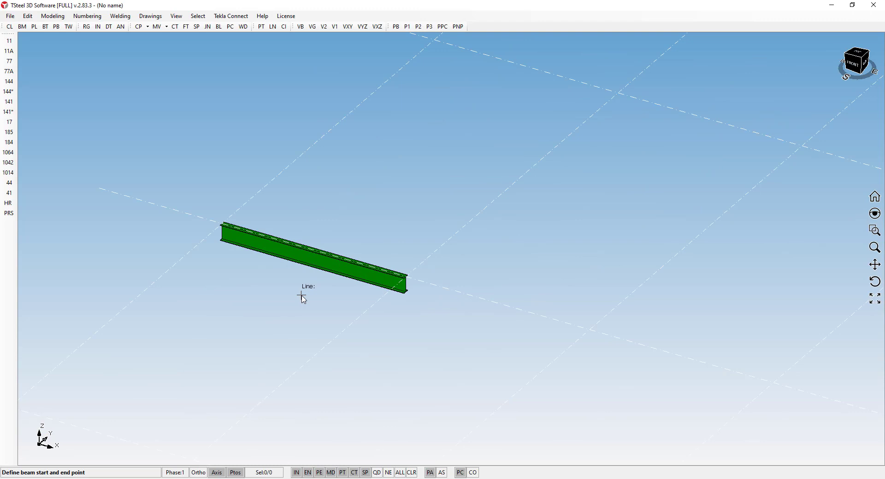
key("Escape")
Open the 2D elevation view of grid line 3 to show the beam from the front
left_click(313, 27)
left_click(208, 221)
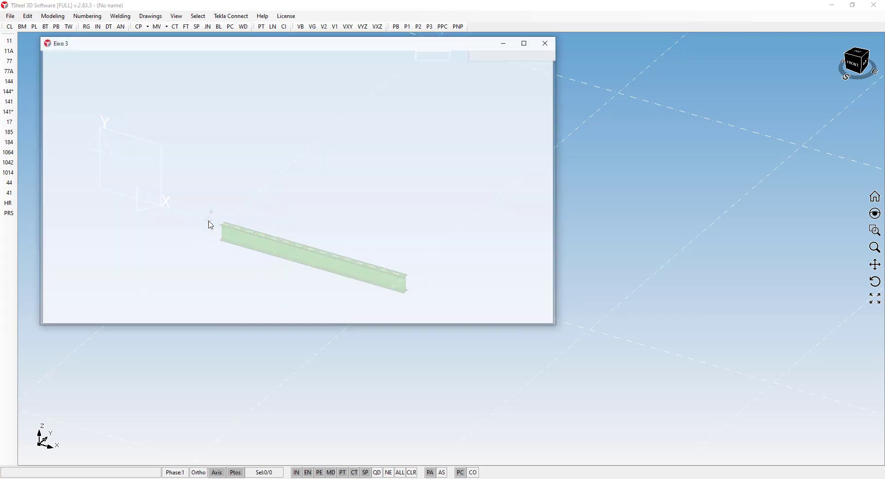
scroll(253, 290, "up", 5)
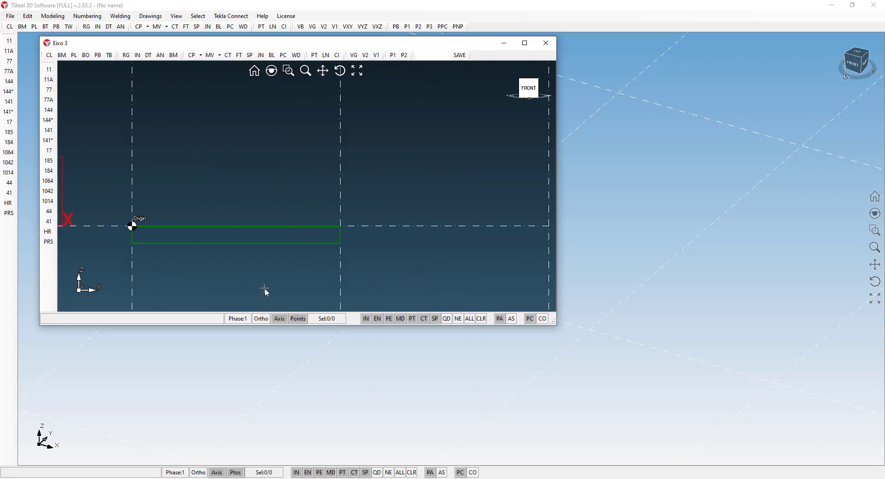
Cut the beam's end at grid B with a line from its lower corner to the +6000 level on grid A
left_click(228, 55)
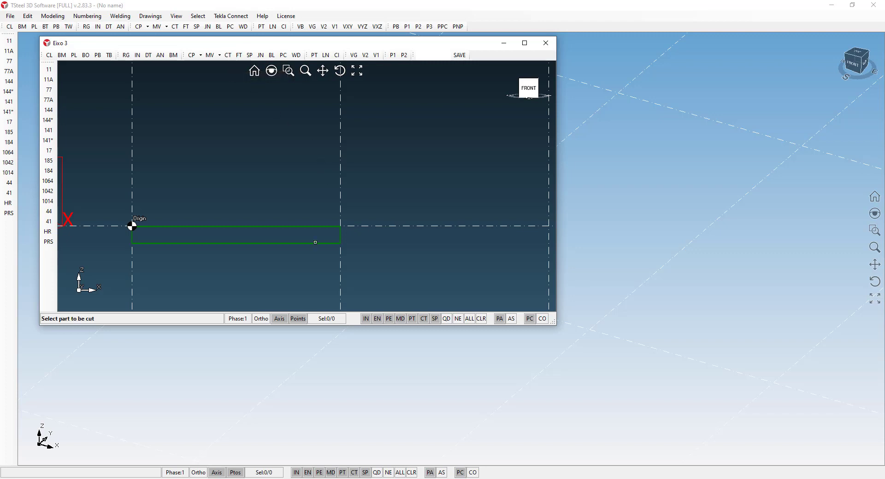
left_click(316, 243)
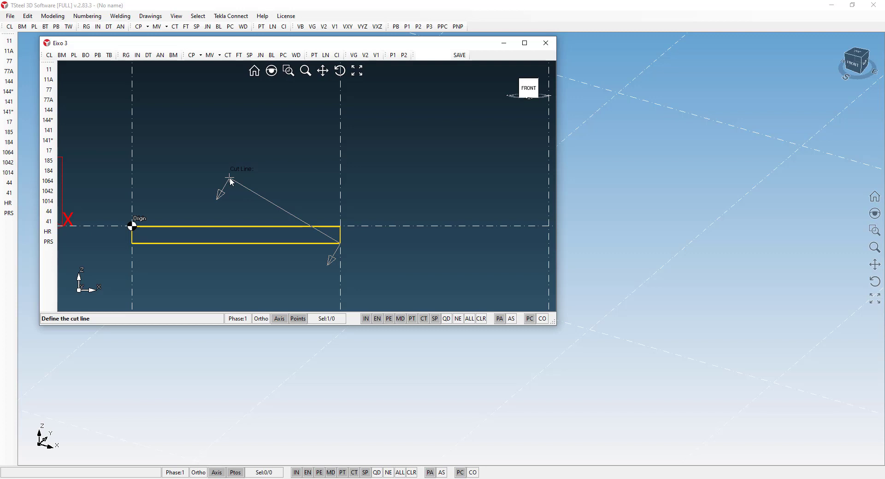
scroll(232, 182, "down", 3)
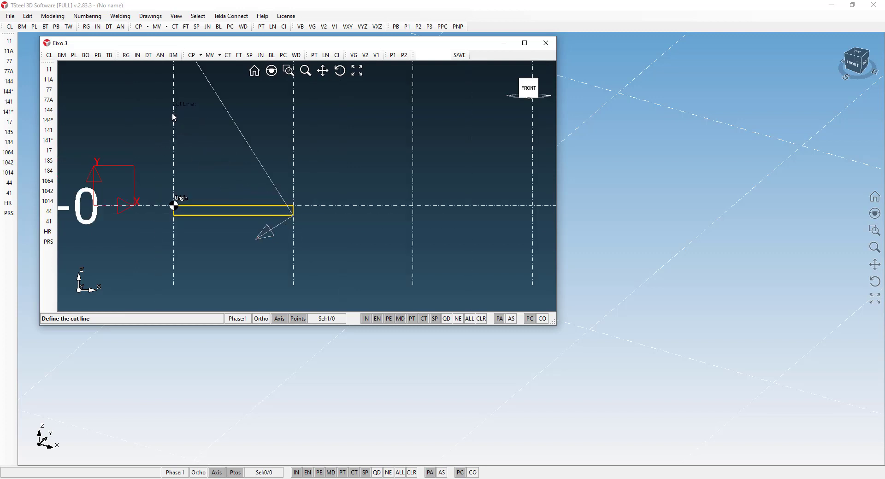
scroll(178, 143, "down", 5)
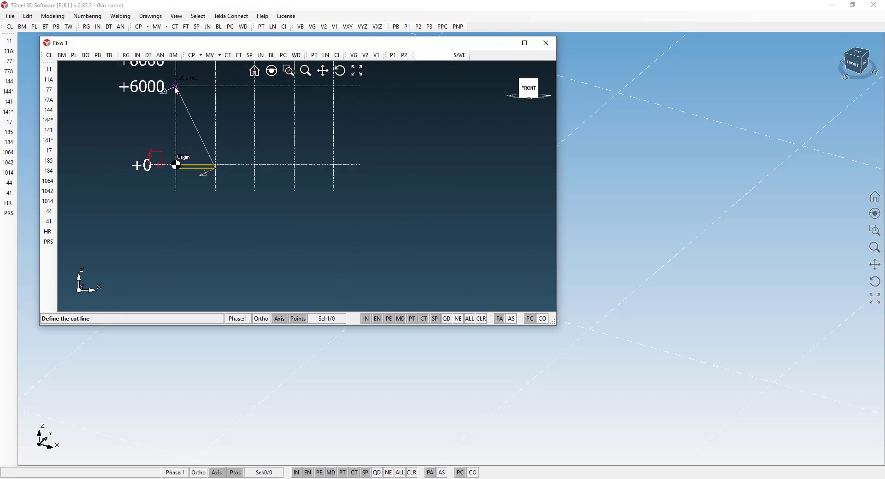
left_click(176, 87)
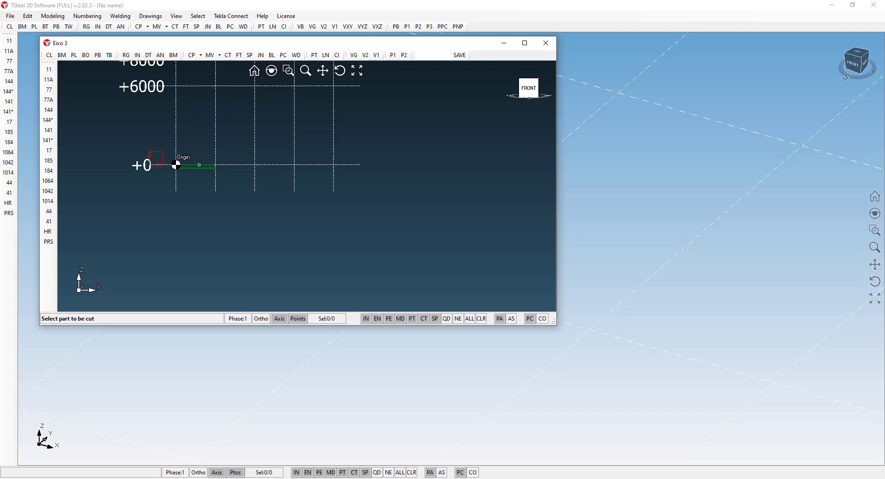
scroll(203, 166, "up", 6)
scroll(248, 171, "up", 3)
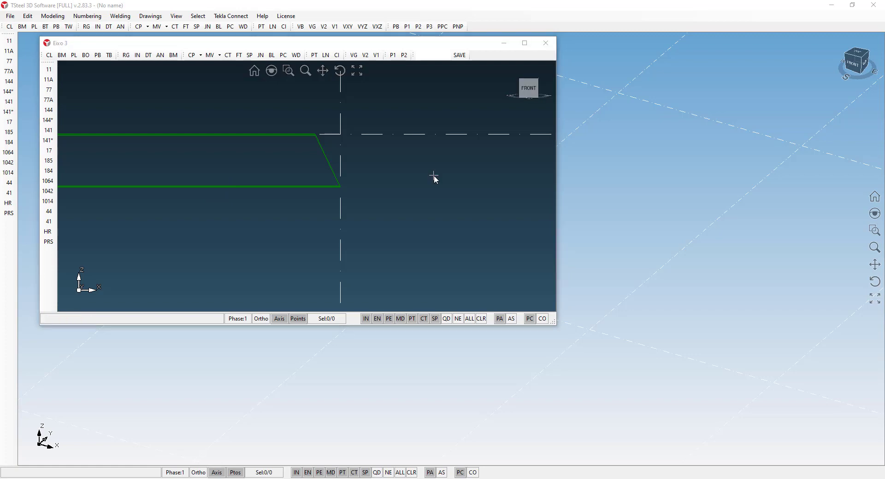
left_click(434, 175)
Return to the 3D model and turn on Cut/Fit Planes in its view settings
left_click(583, 242)
scroll(335, 284, "up", 5)
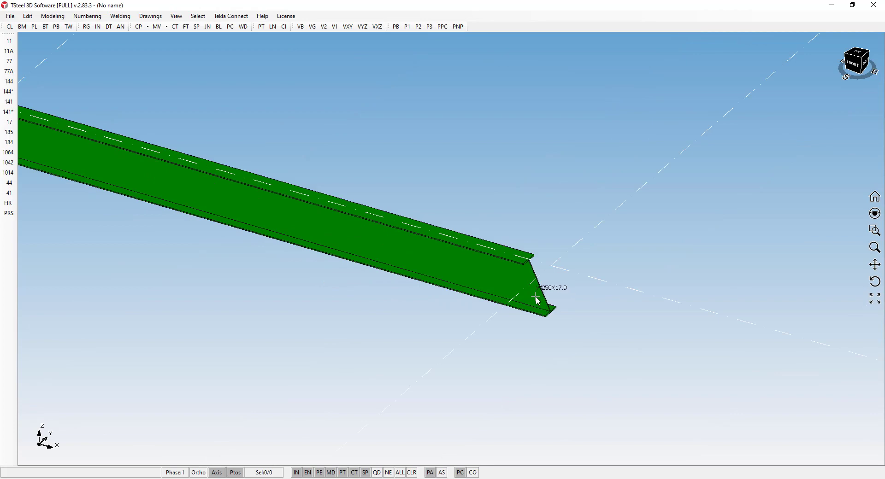
mouse_move(539, 288)
middle_mouse_down()
mouse_move(530, 275)
mouse_move(577, 269)
mouse_move(557, 264)
mouse_move(531, 270)
mouse_move(533, 278)
middle_mouse_up()
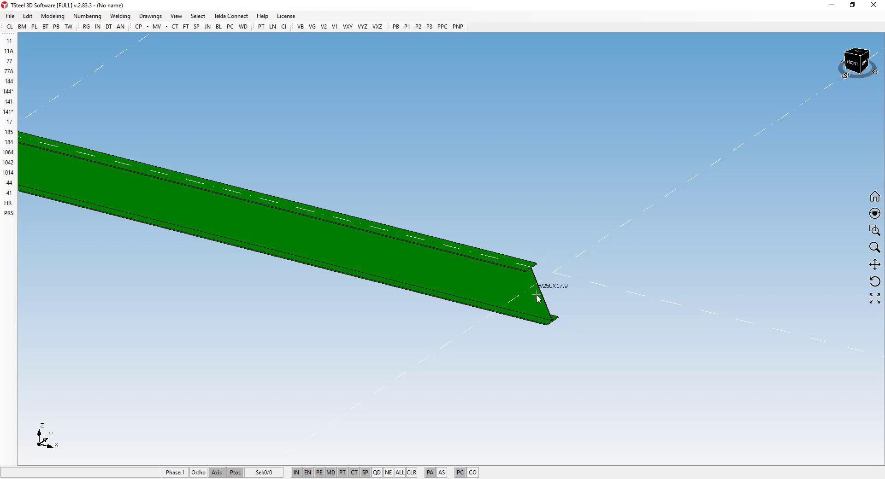
double_click(532, 225)
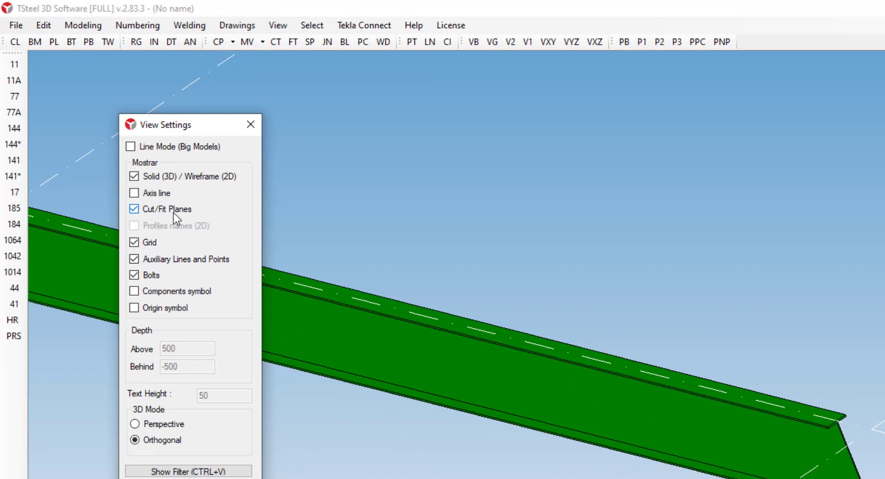
left_click(152, 341)
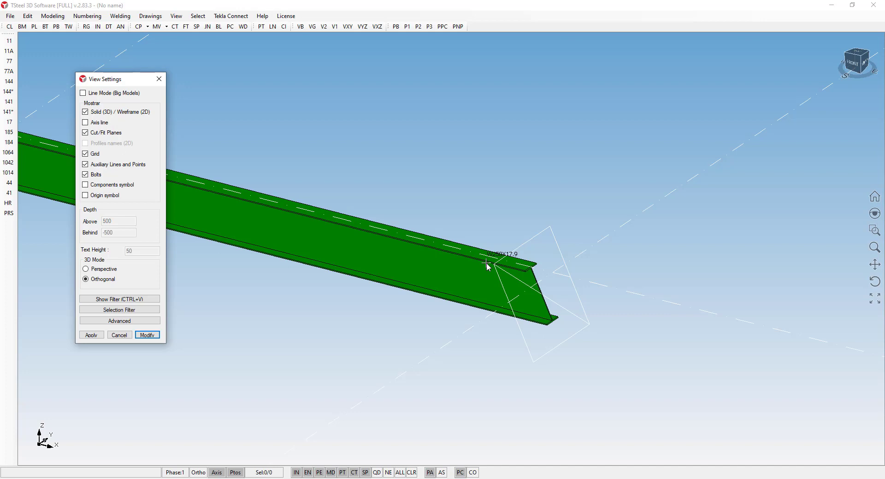
Turn off Cut/Fit Planes in the view settings and close them
left_click(109, 135)
left_click(155, 337)
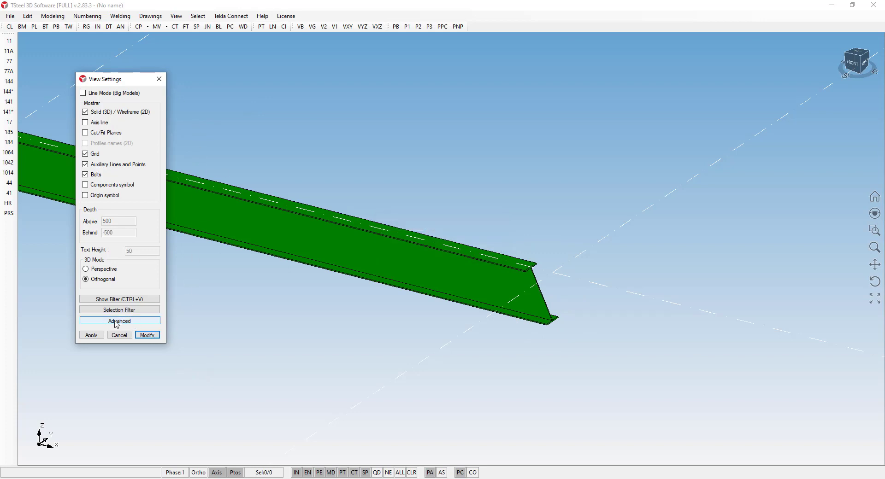
left_click(159, 79)
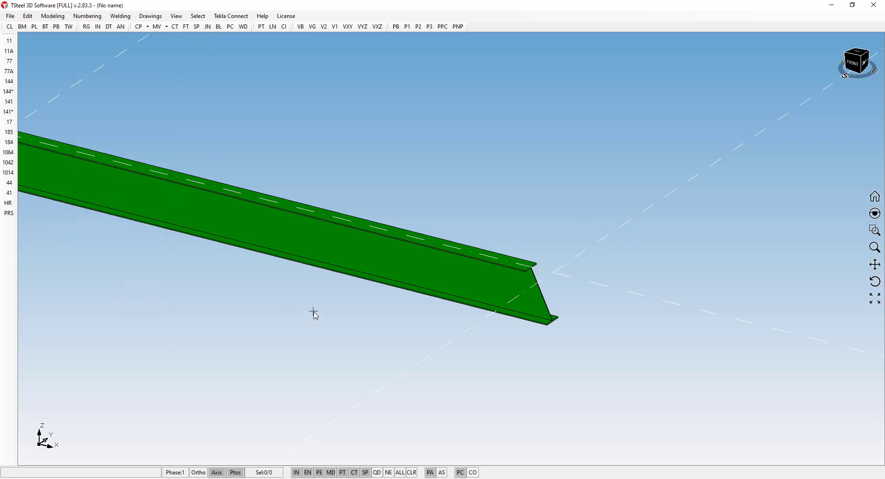
Enable Show Cut/Fit planes for clicked objects in the advanced configuration
key("ctrl+e")
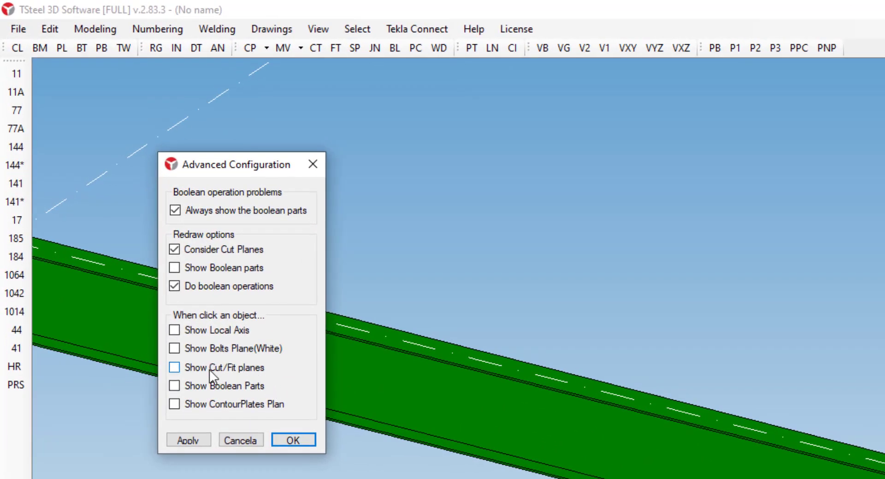
left_click(174, 368)
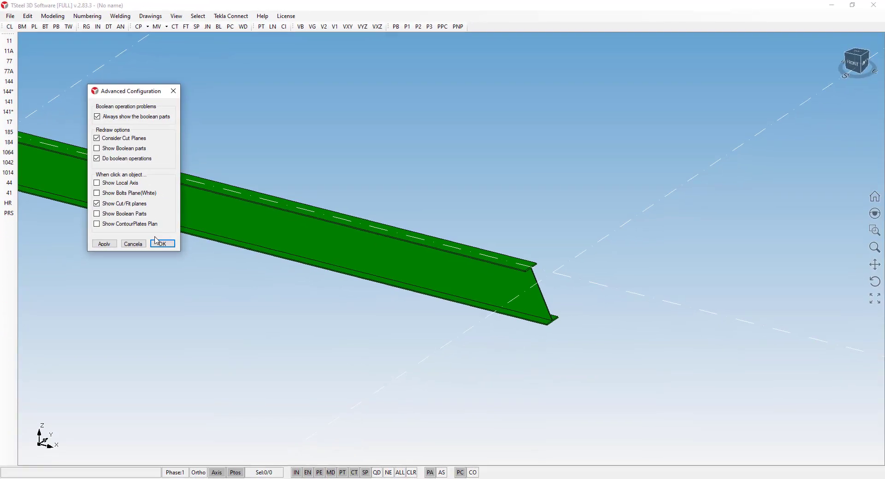
left_click(163, 244)
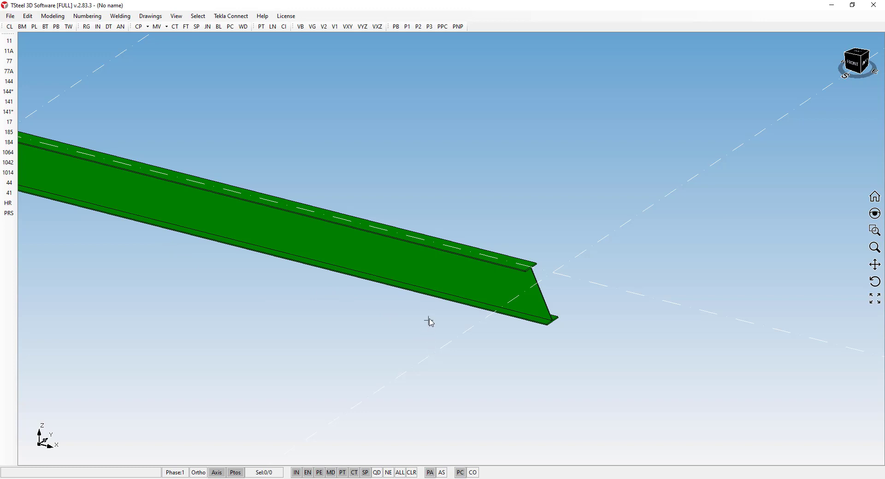
Delete the cut plane at the beam's angled end and undo the deletion
left_click(429, 280)
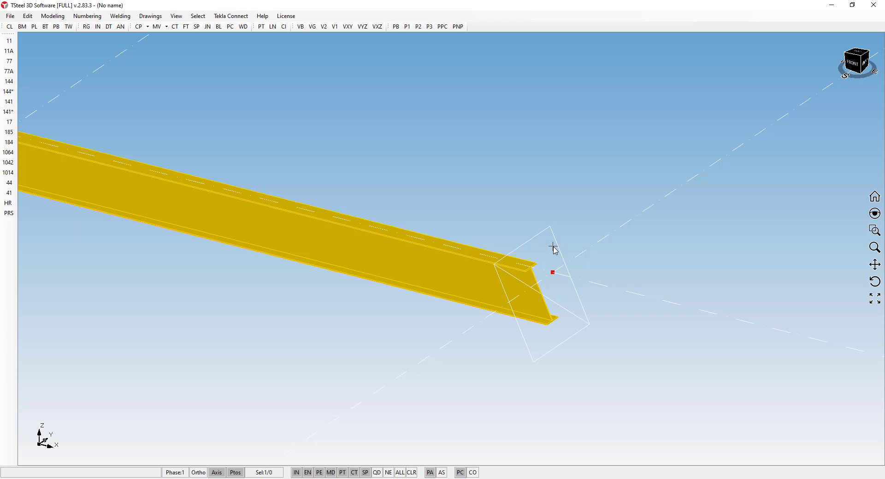
scroll(559, 297, "down", 2)
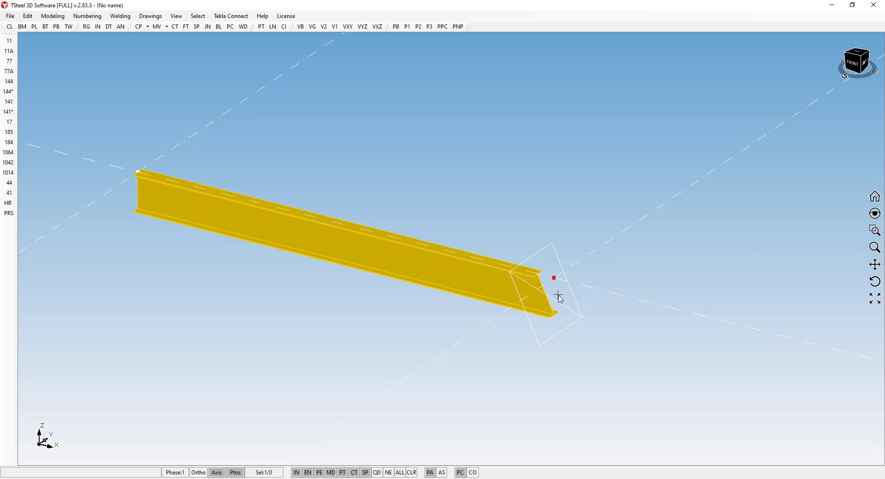
left_click(558, 258)
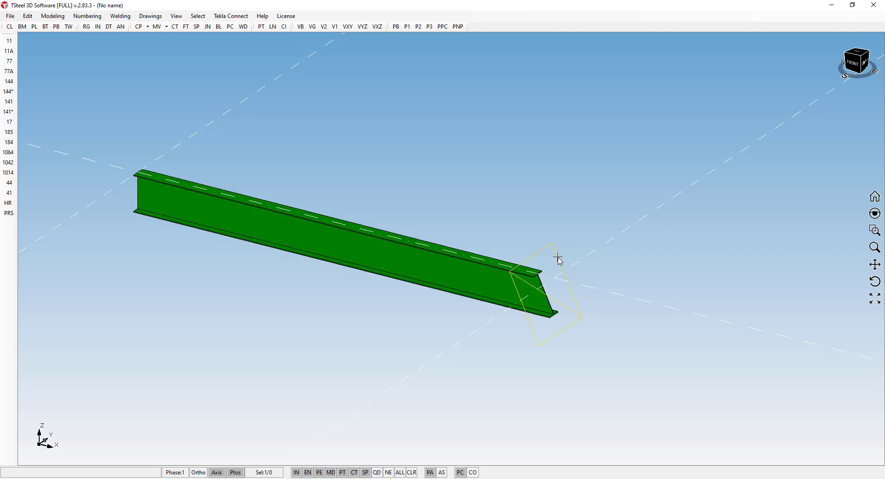
key("Delete")
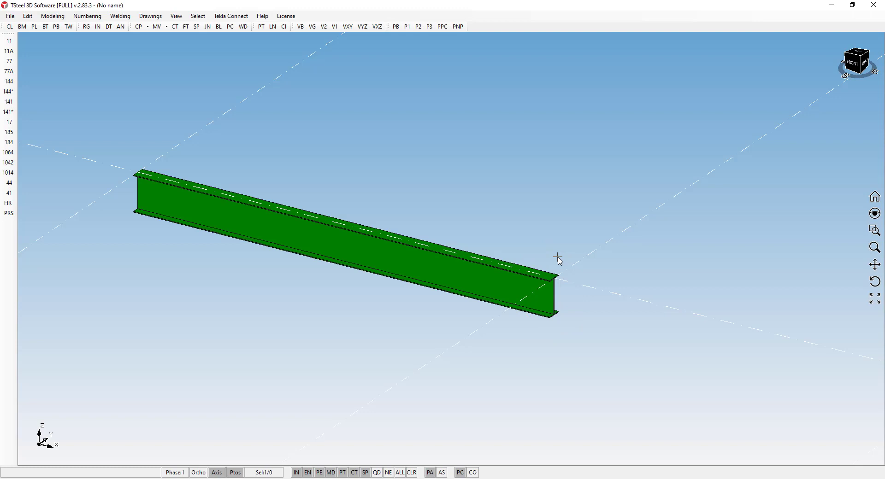
left_click(558, 259)
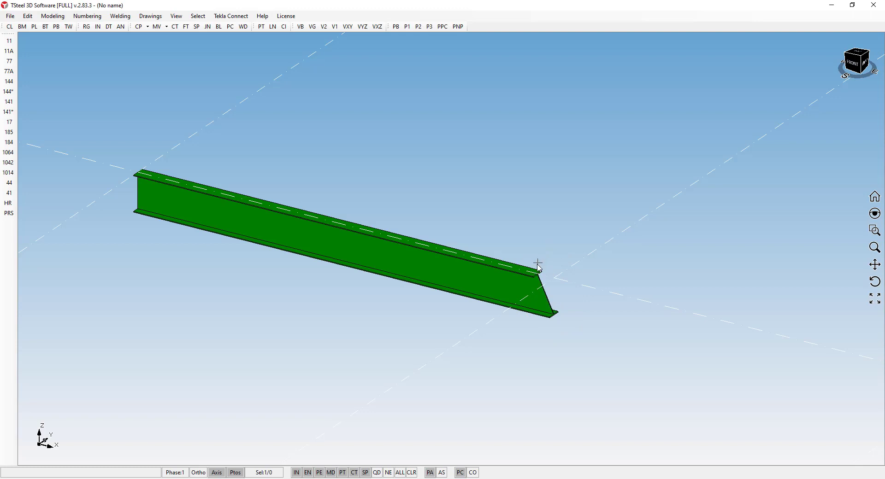
Move the beam's cut plane by -500 along X and reselect the shortened beam
left_click(523, 287)
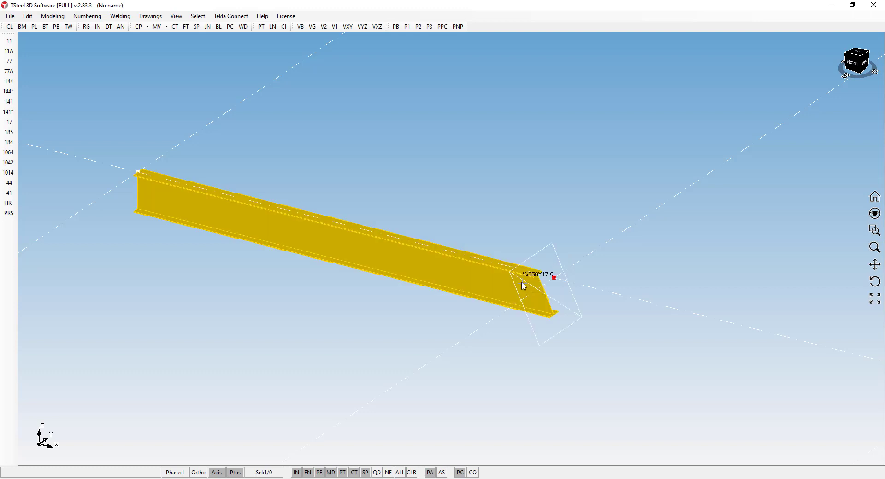
left_click(561, 335)
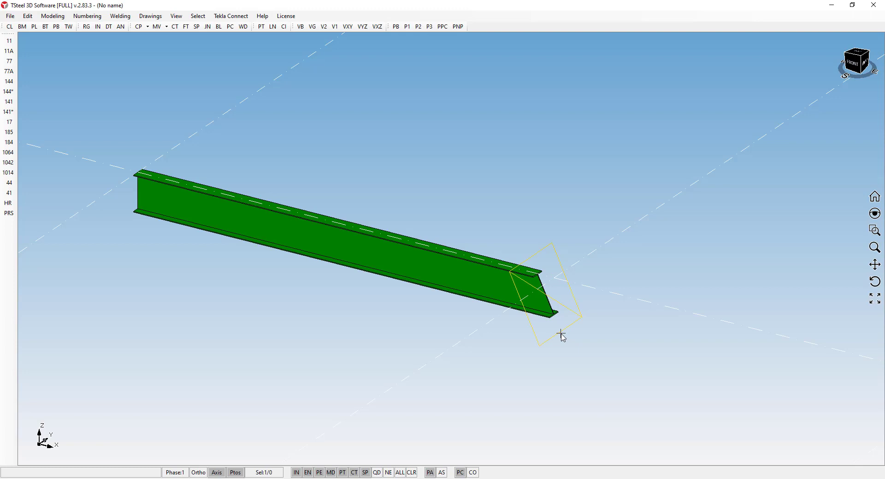
key("ctrl+m")
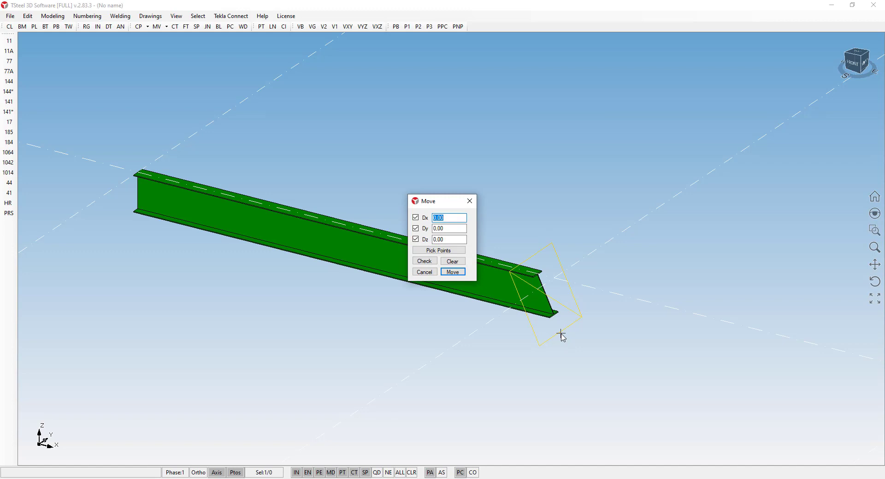
type("-500")
left_click(453, 272)
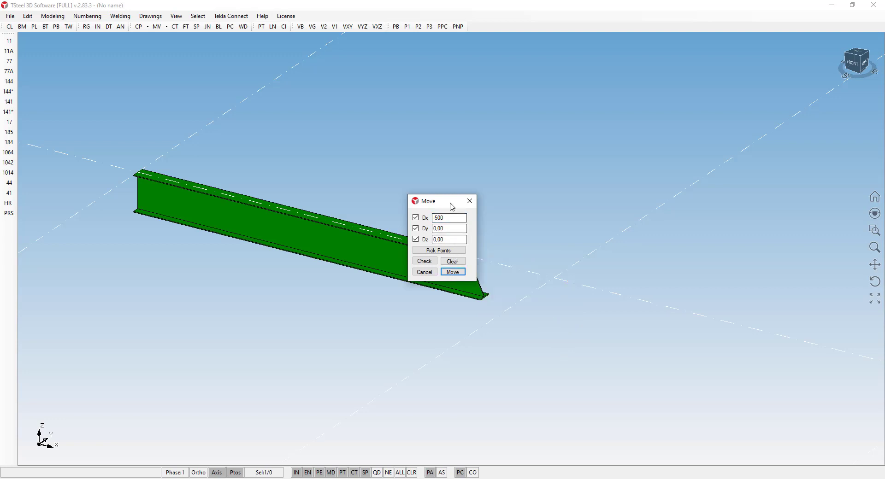
left_click_drag(450, 204, 393, 123)
left_click(412, 120)
left_click(426, 258)
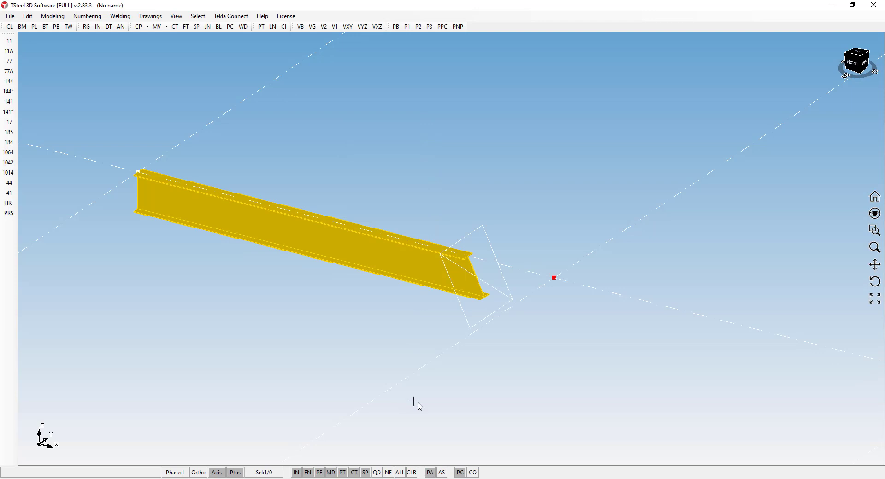
Insert a second beam along grid line 4 from grid A to grid B
scroll(468, 421, "down", 3)
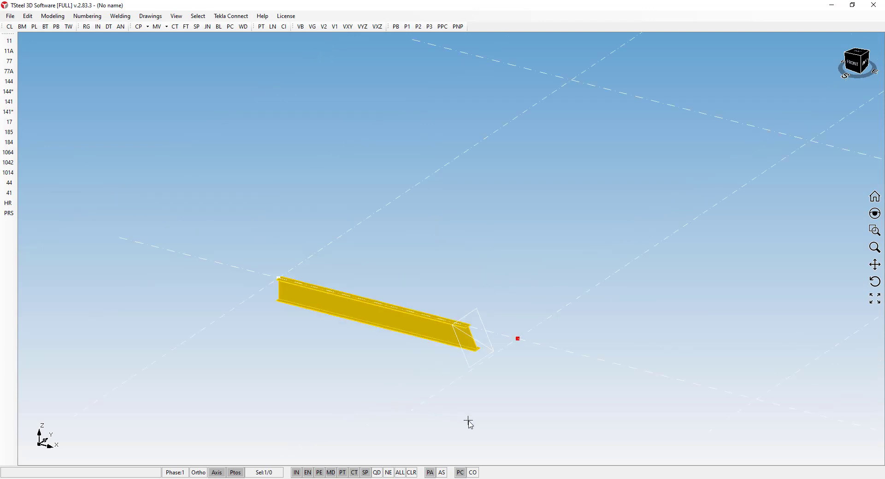
left_click(26, 28)
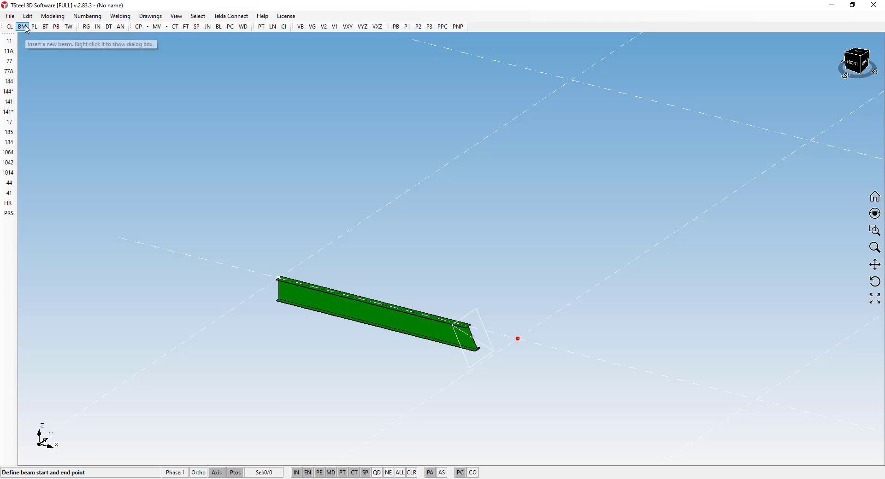
left_click(572, 80)
left_click(810, 139)
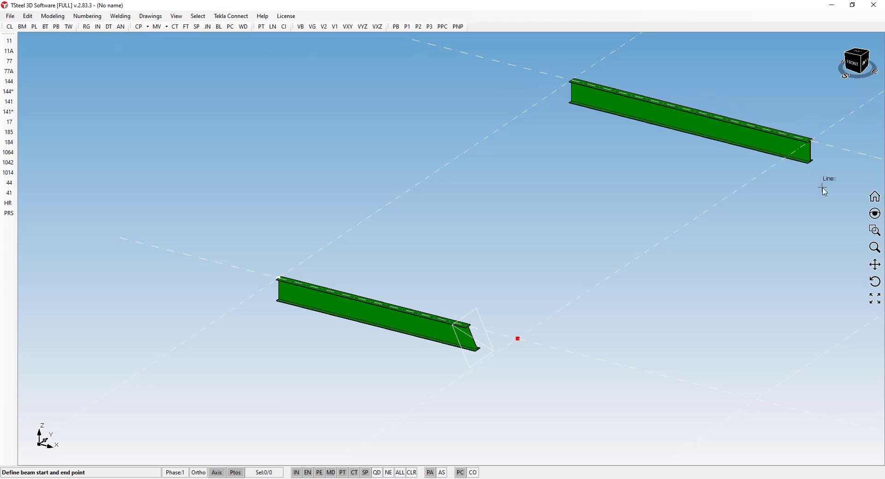
key("Escape")
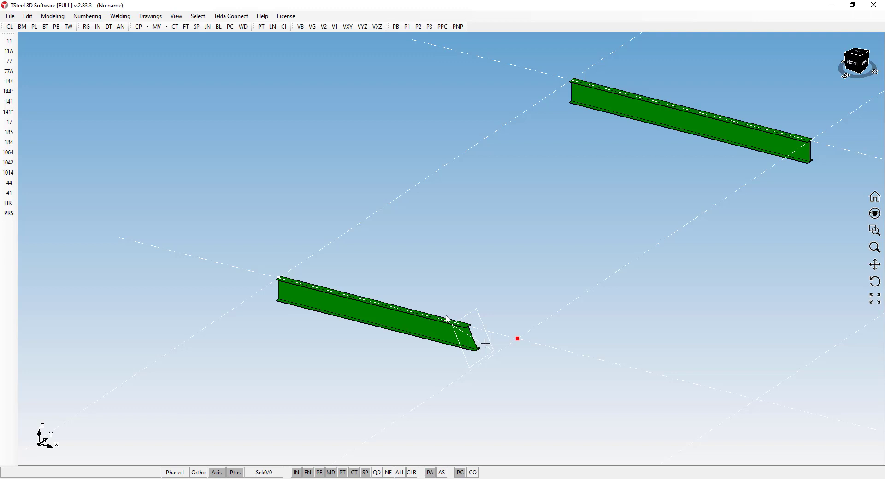
Cut the second beam using the first beam's existing cut plane and select the cut beam
left_click(176, 28)
left_click(696, 127)
left_click(481, 314)
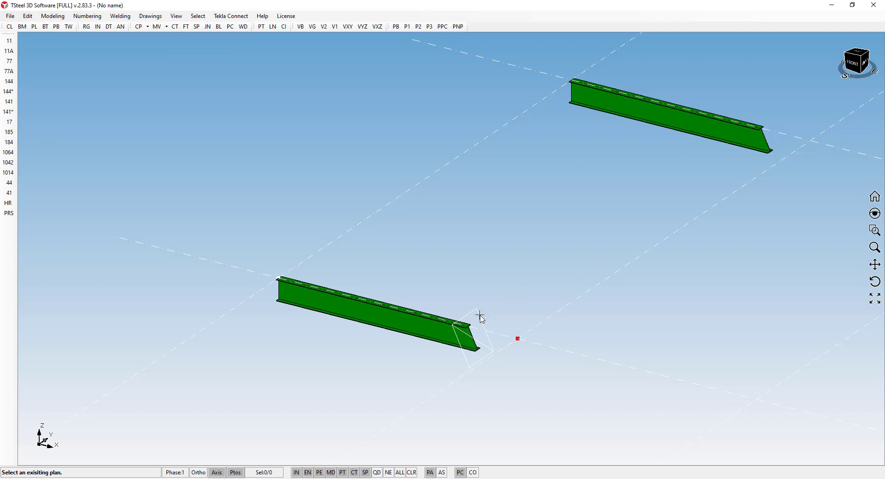
left_click(748, 145)
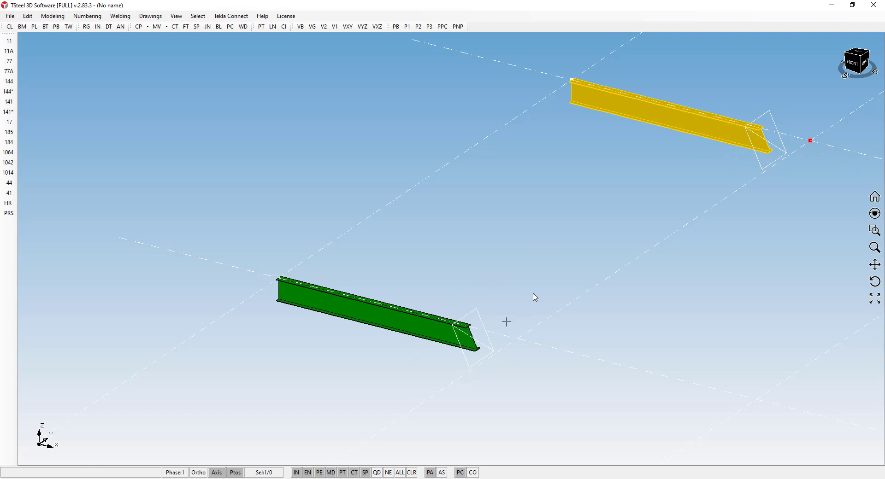
Delete the cut planes from the second beam and the first beam
left_click(759, 163)
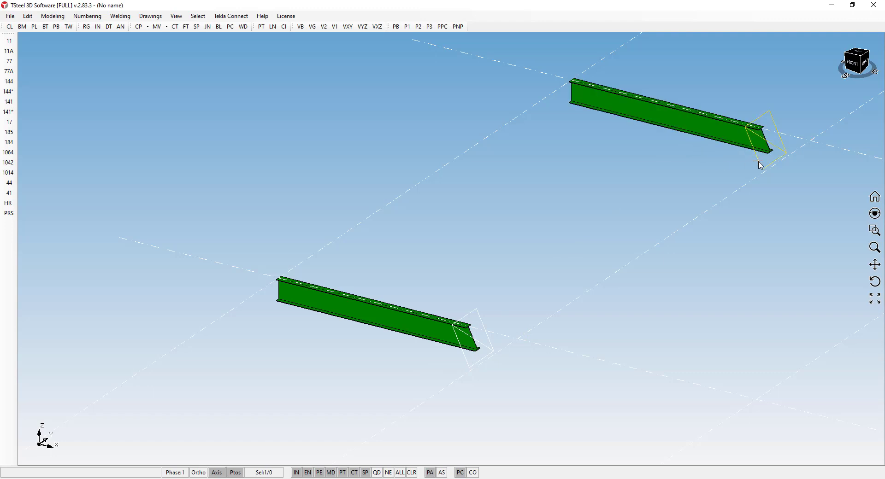
key("Delete")
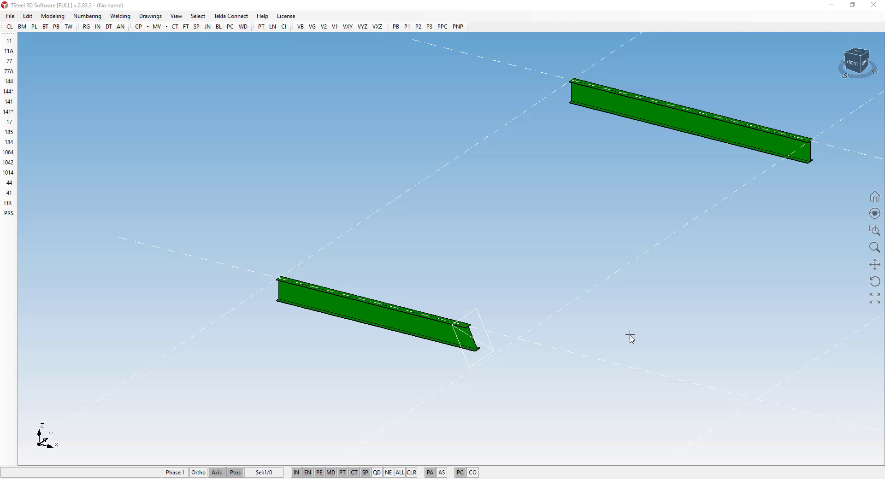
left_click(476, 309)
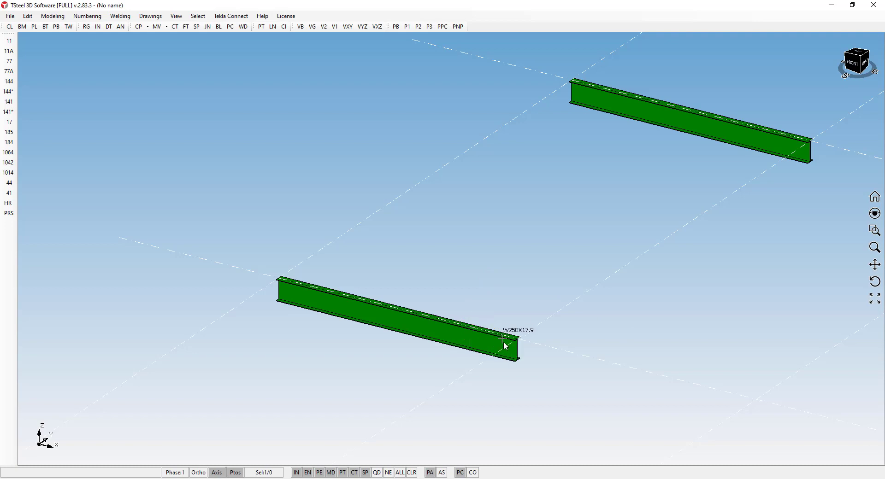
In the Eixo 3 view, fit the first beam along a sloped line from its lower end corner to a nearest point on the top flange
left_click(593, 465)
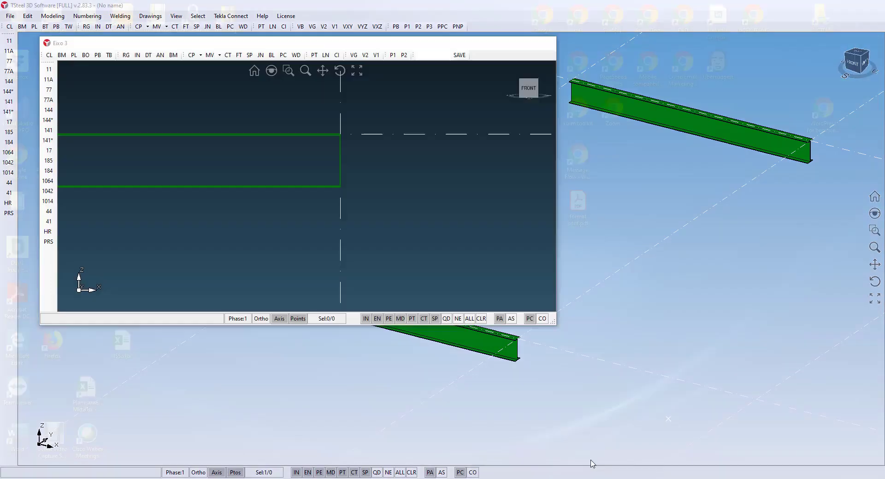
scroll(421, 159, "down", 3)
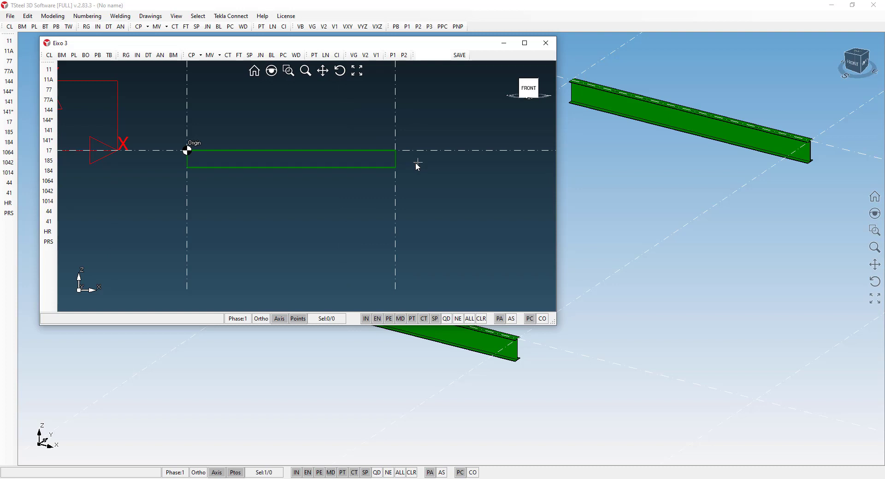
scroll(397, 138, "up", 3)
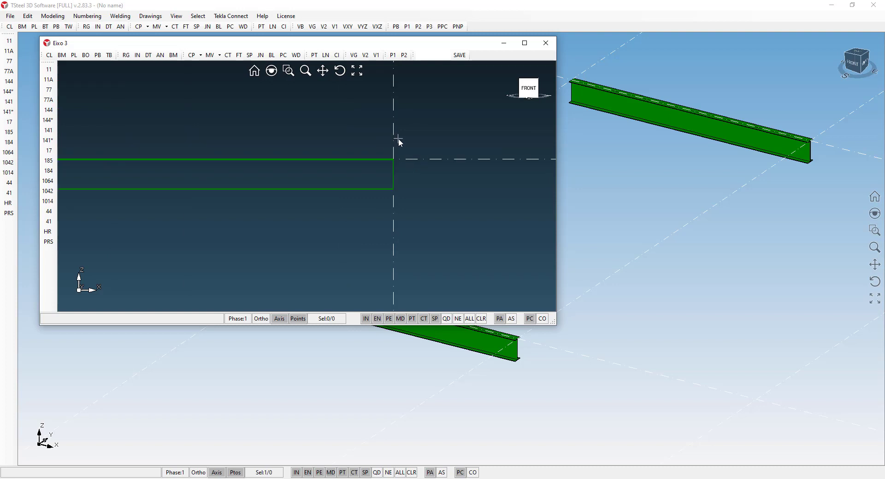
left_click(239, 56)
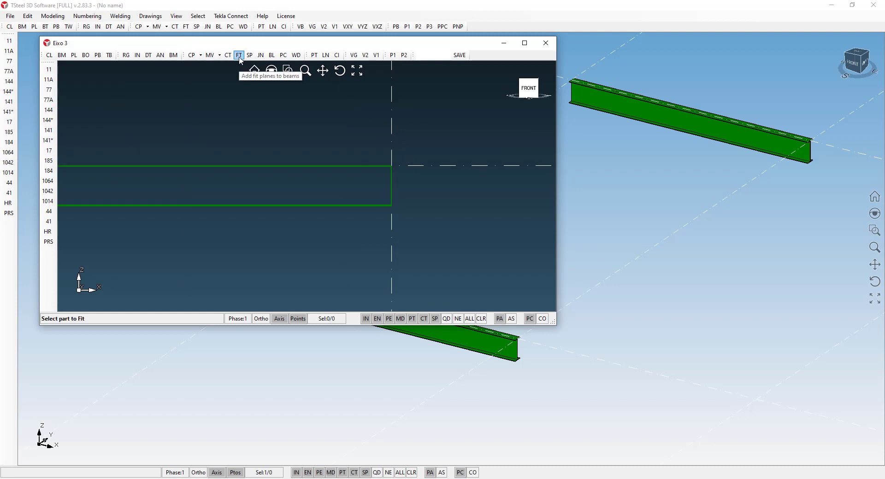
left_click(310, 205)
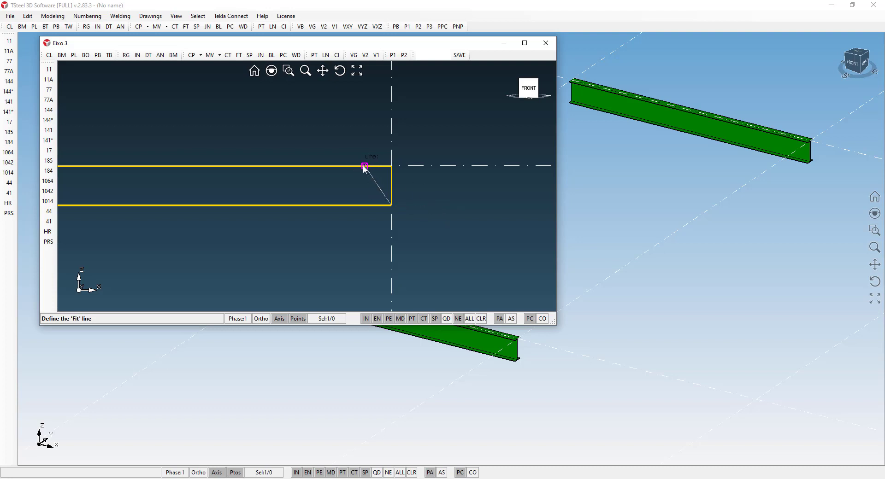
left_click(322, 166)
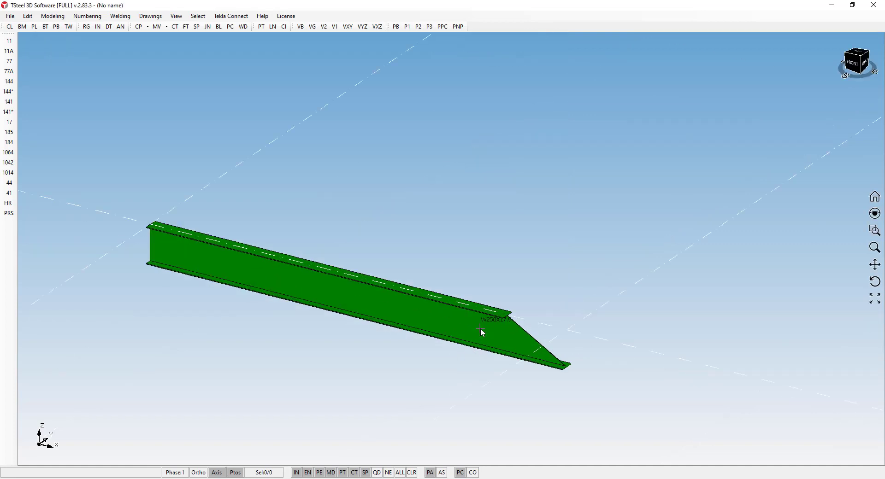
Select the fitted beam to display its fit plane and move the plane by -500 along X
left_click(481, 329)
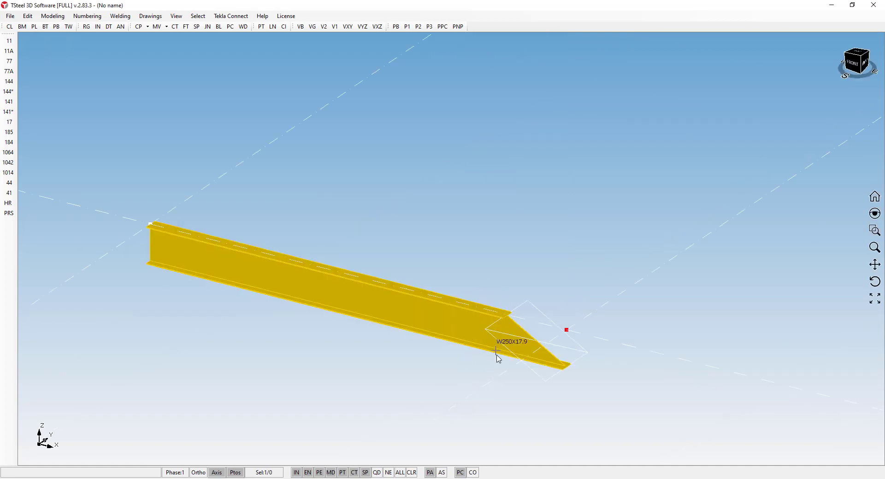
scroll(500, 389, "up", 2)
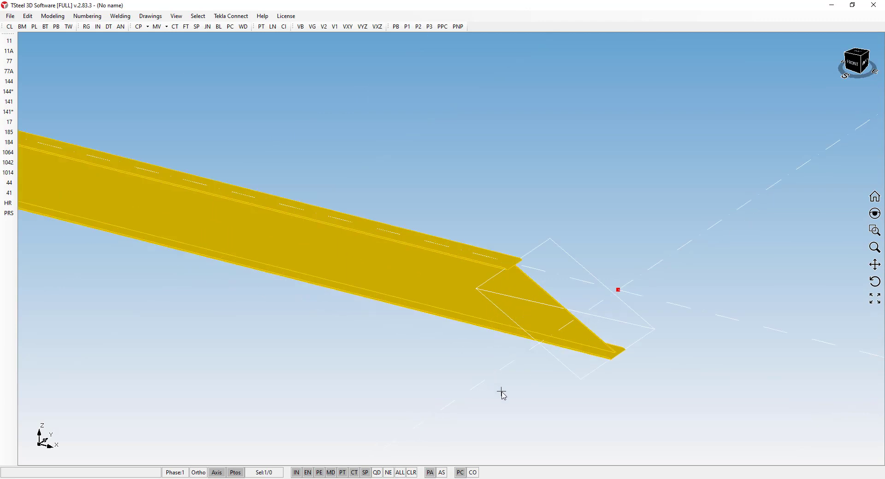
left_click(566, 369)
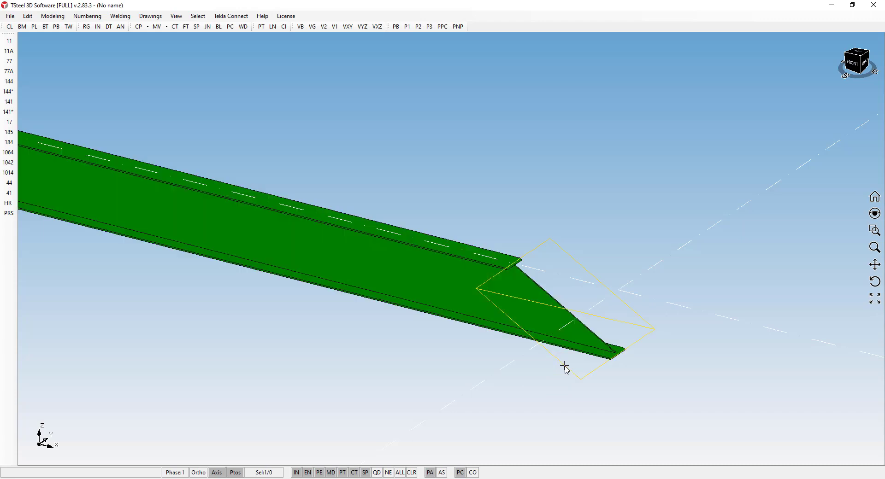
key("ctrl+m")
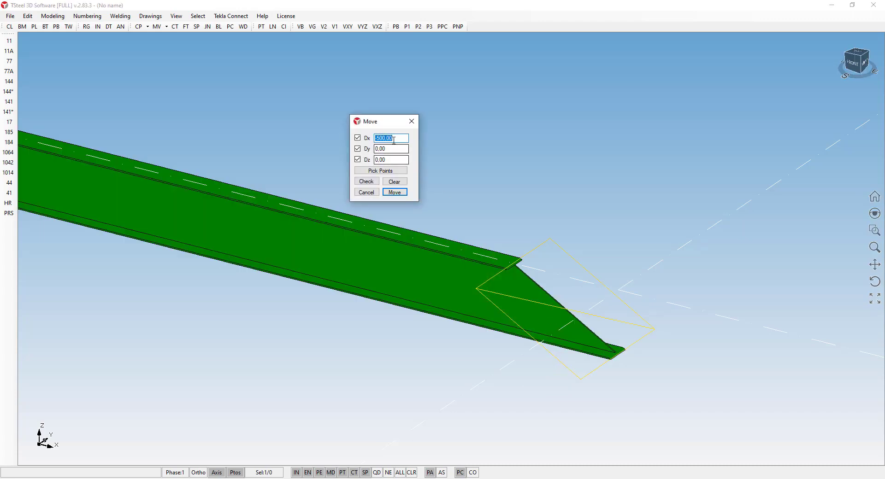
left_click(394, 192)
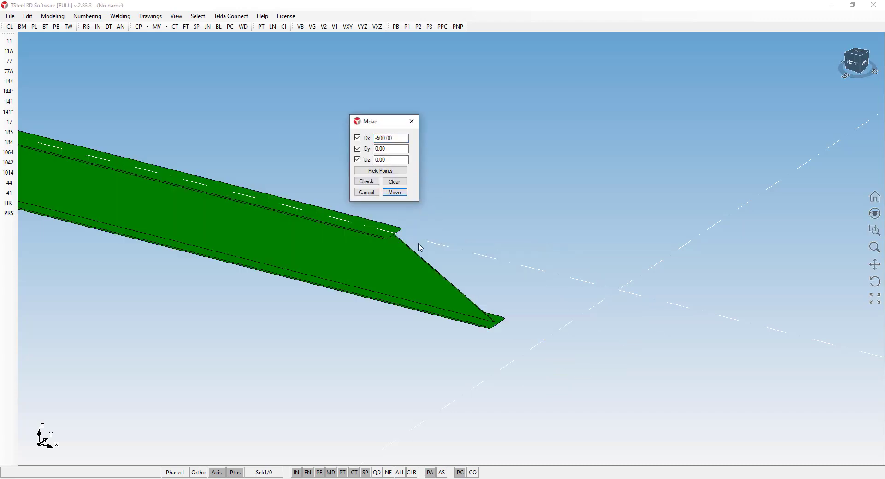
left_click(411, 121)
Fit the second beam using the first beam's existing fit plane, and delete the first beam's plane
scroll(413, 349, "down", 3)
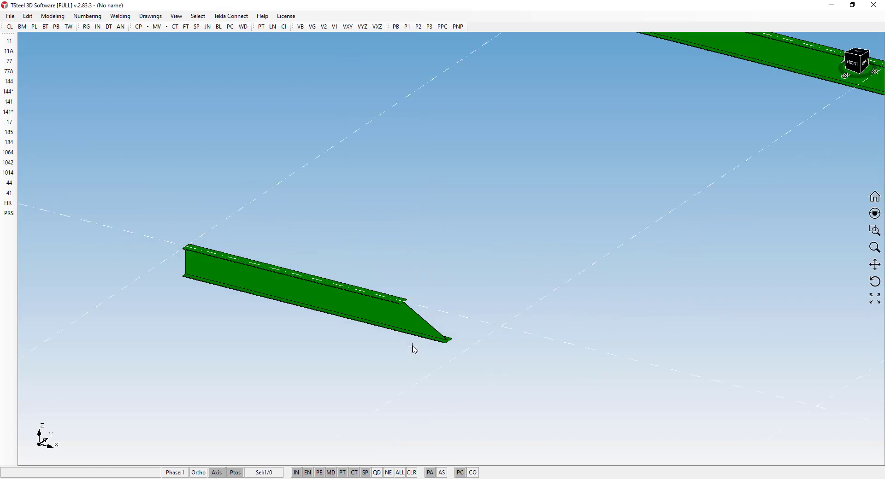
left_click(402, 316)
scroll(401, 383, "down", 3)
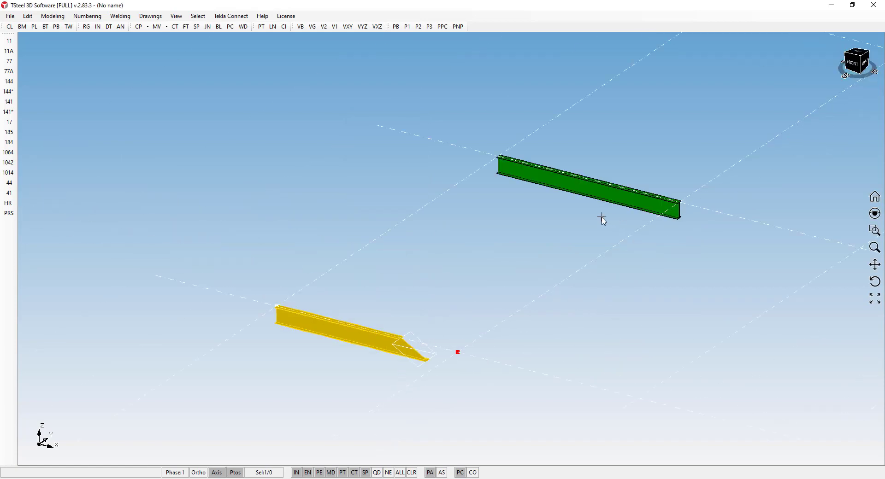
left_click(186, 27)
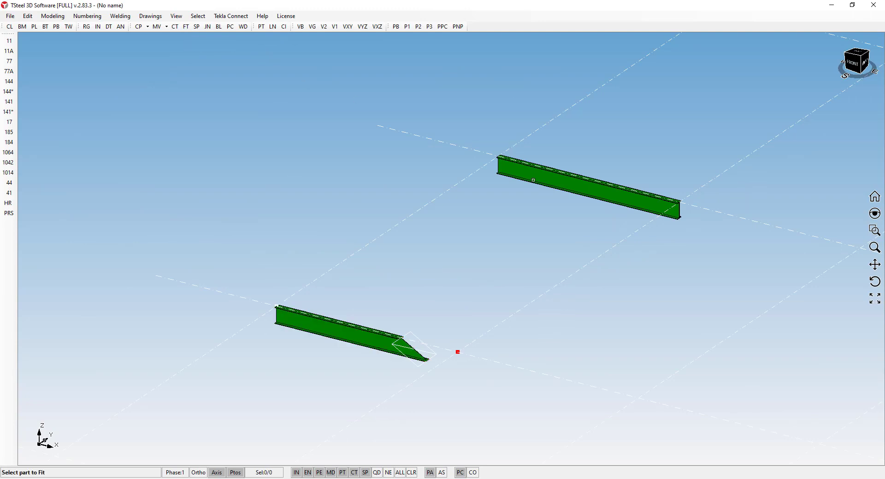
left_click(535, 179)
left_click(409, 333)
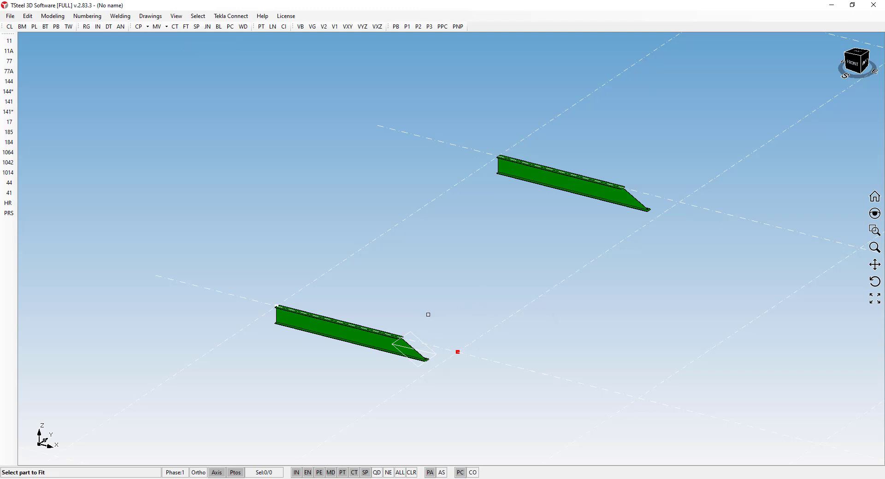
key("Escape")
left_click(417, 340)
key("Delete")
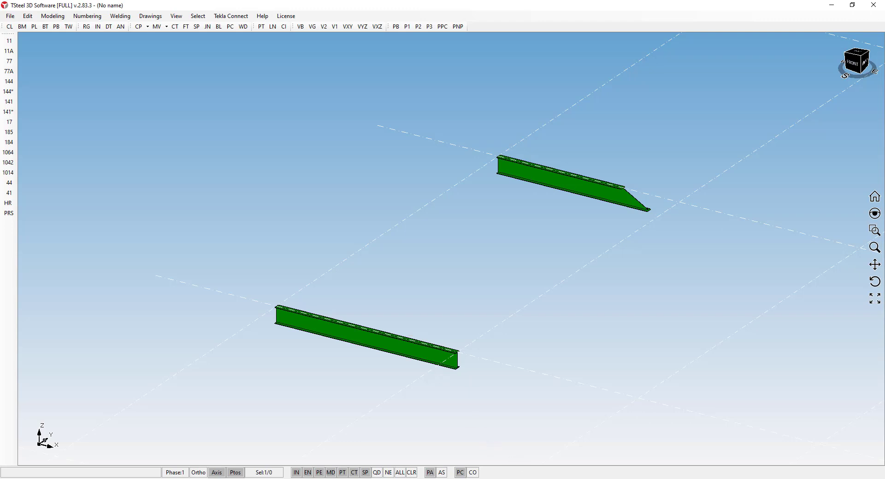
In the Eixo 3 view, extend the first beam to a sloped fit line beyond its end and select it in the 3D model
left_click(618, 464)
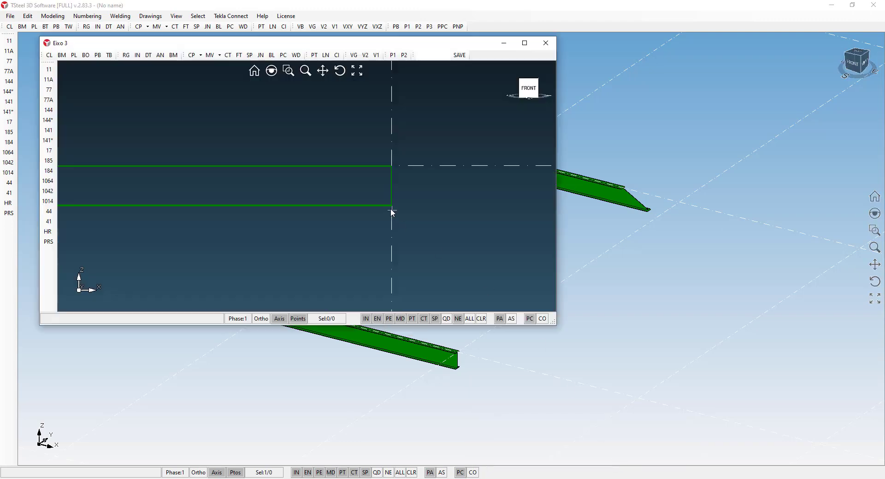
scroll(363, 198, "down", 1)
left_click(239, 55)
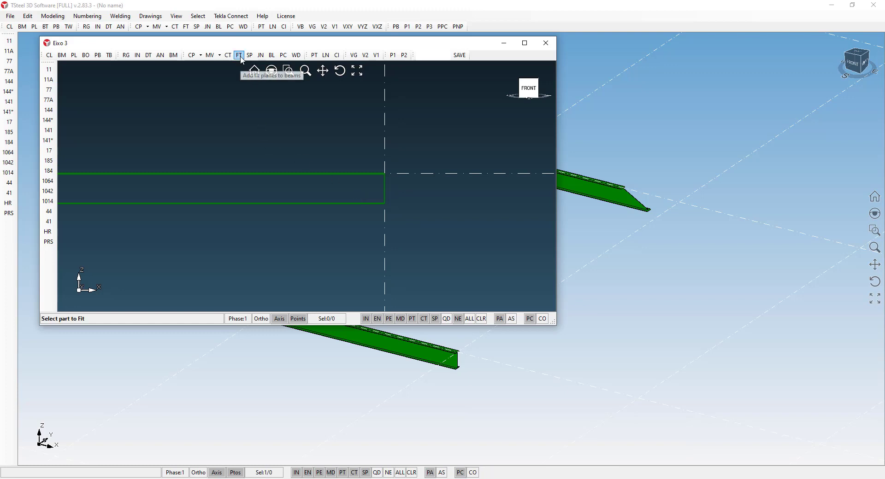
left_click(307, 203)
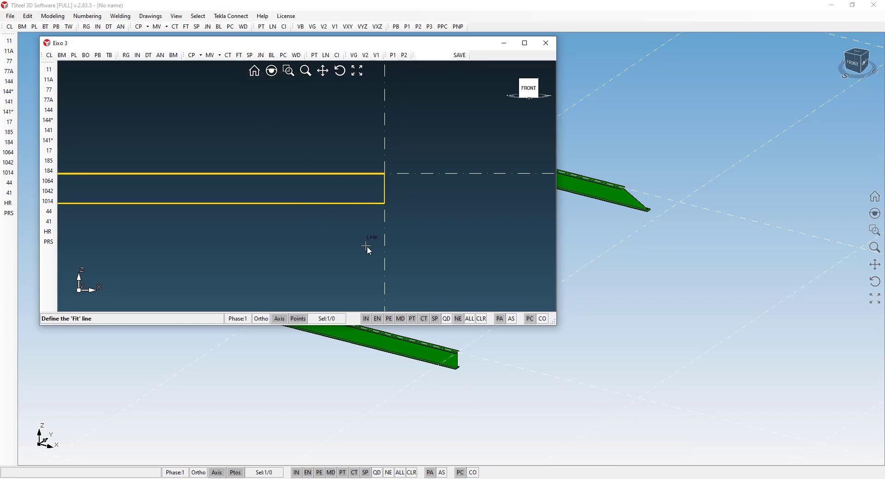
left_click(387, 245)
left_click(447, 174)
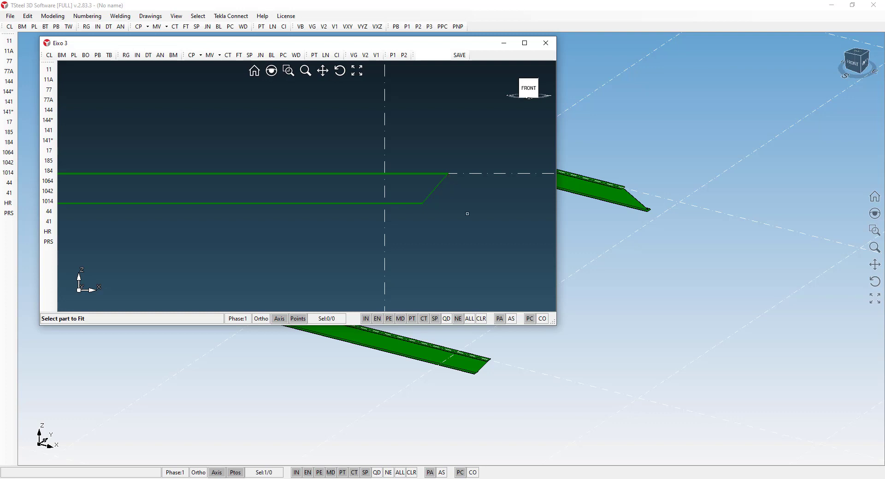
left_click(484, 396)
left_click(465, 367)
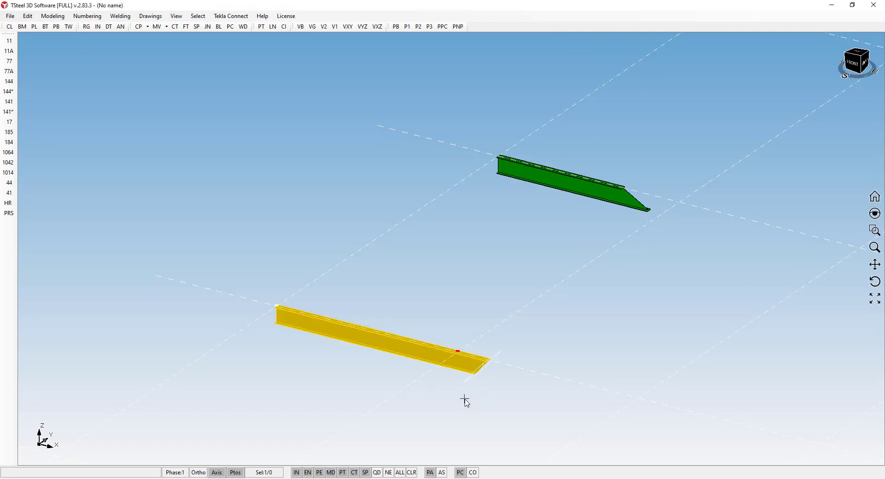
scroll(466, 402, "up", 3)
scroll(476, 397, "down", 3)
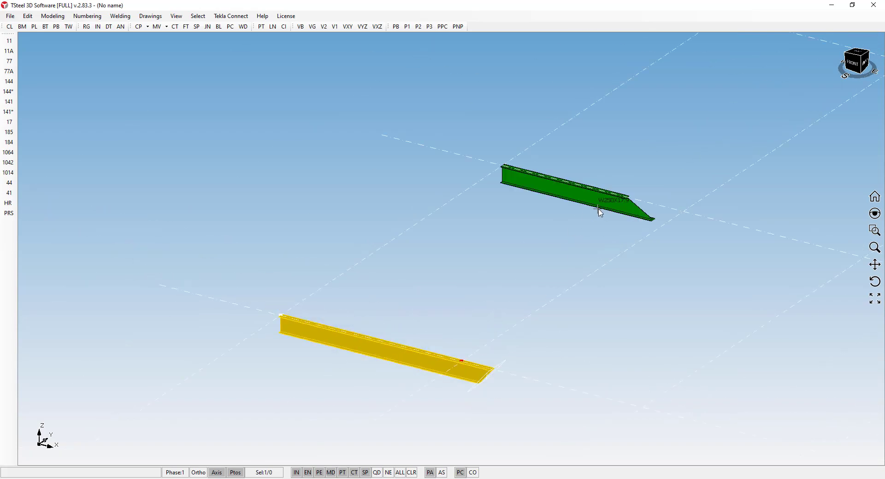
Delete the second beam's fit plane, fit that beam using the first beam's existing plane, and select it
left_click(612, 210)
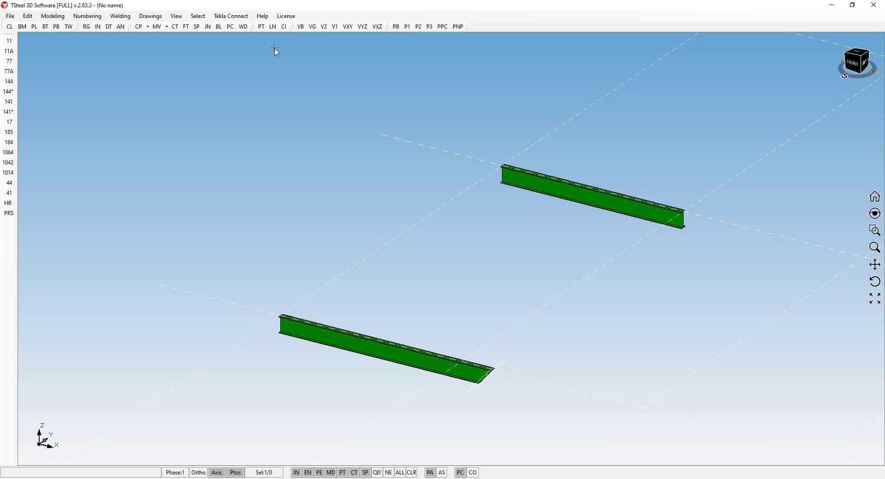
left_click(187, 27)
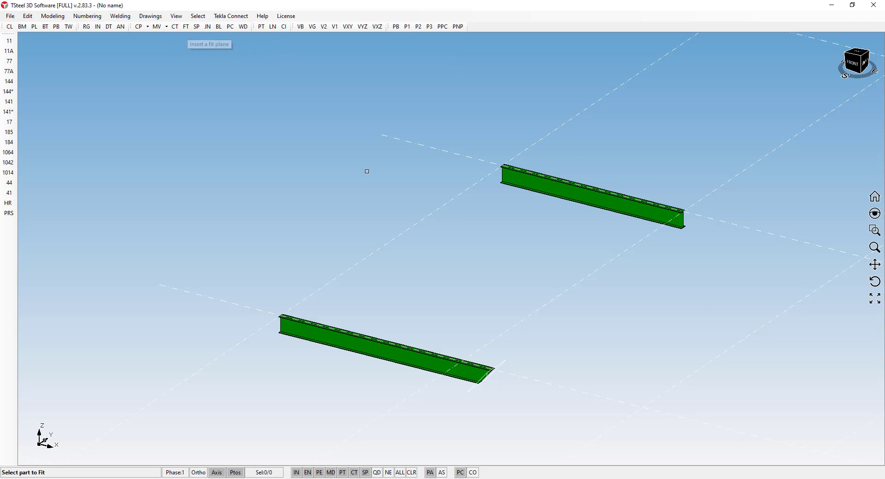
left_click(624, 220)
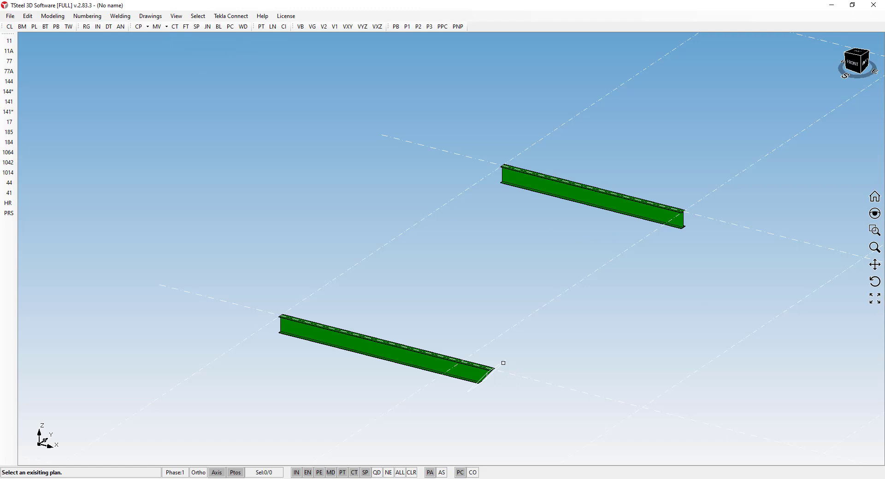
left_click(504, 363)
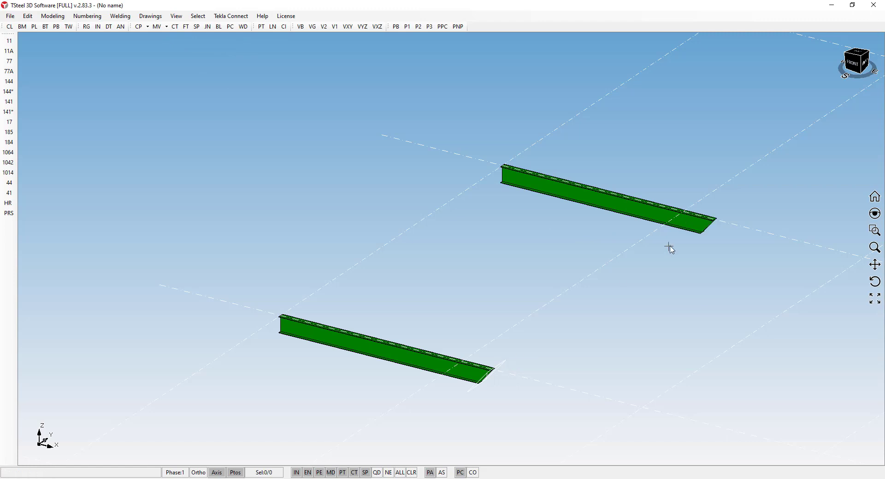
left_click(686, 217)
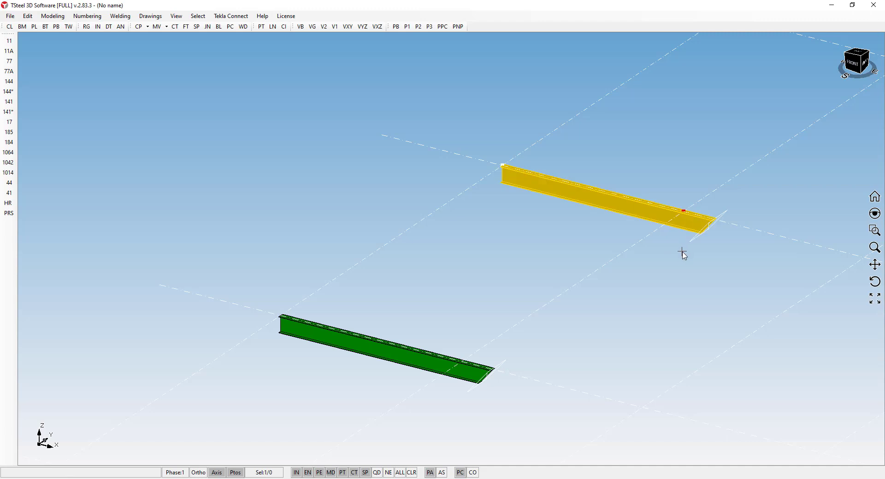